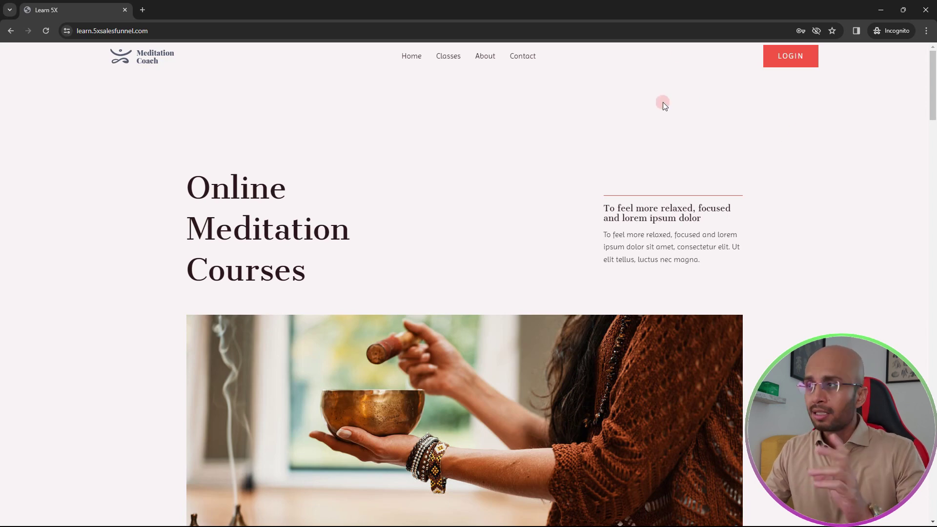
View the login popup on the meditation site's homepage and close it
click(791, 70)
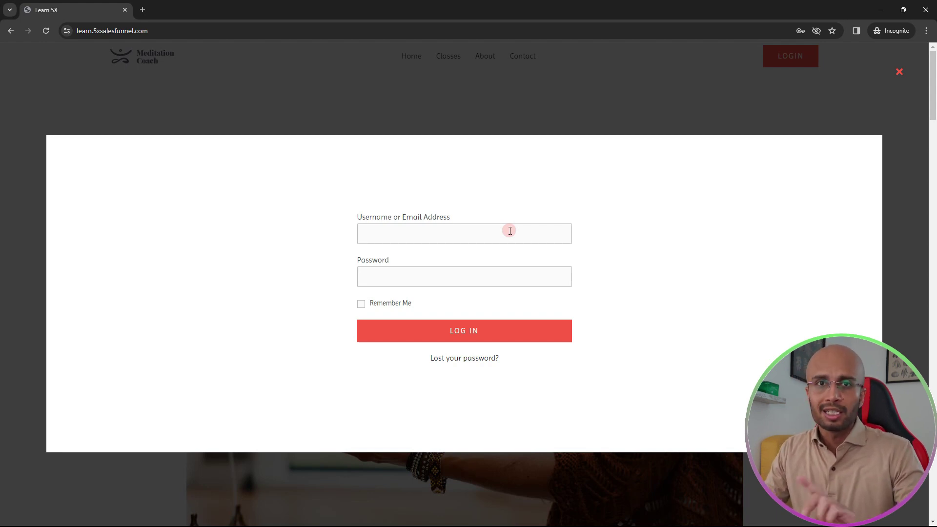
click(900, 73)
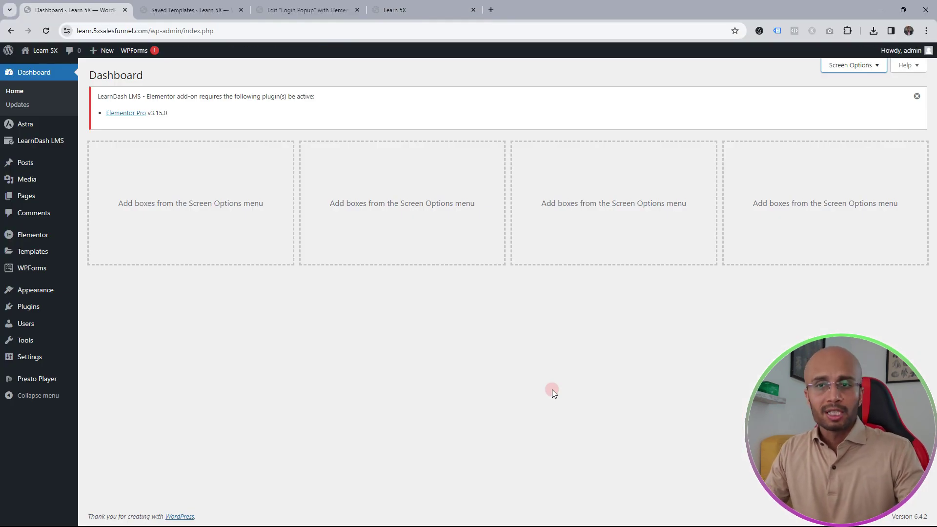
Close the Saved Templates and Login Popup editor tabs and search for new WordPress plugins with the keyword "magic login"
mouse_move(28, 307)
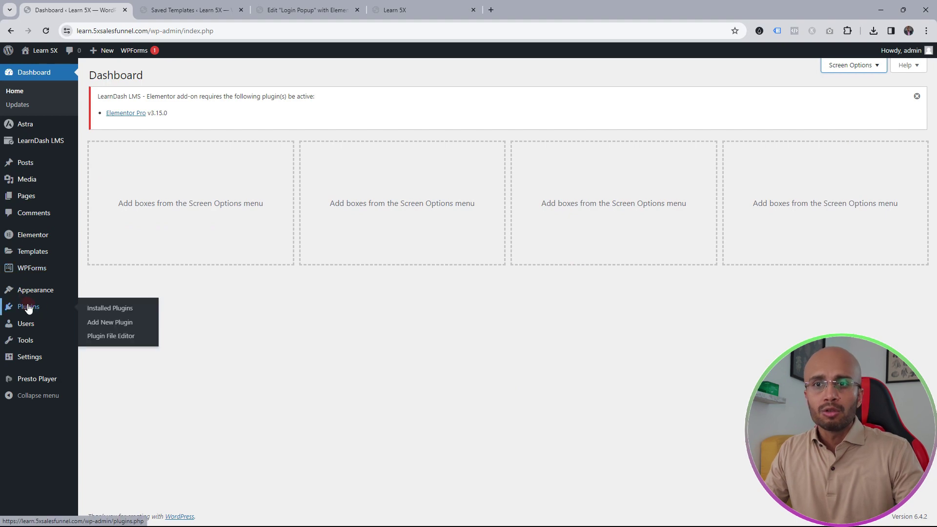
click(102, 325)
middle_click(194, 10)
middle_click(194, 9)
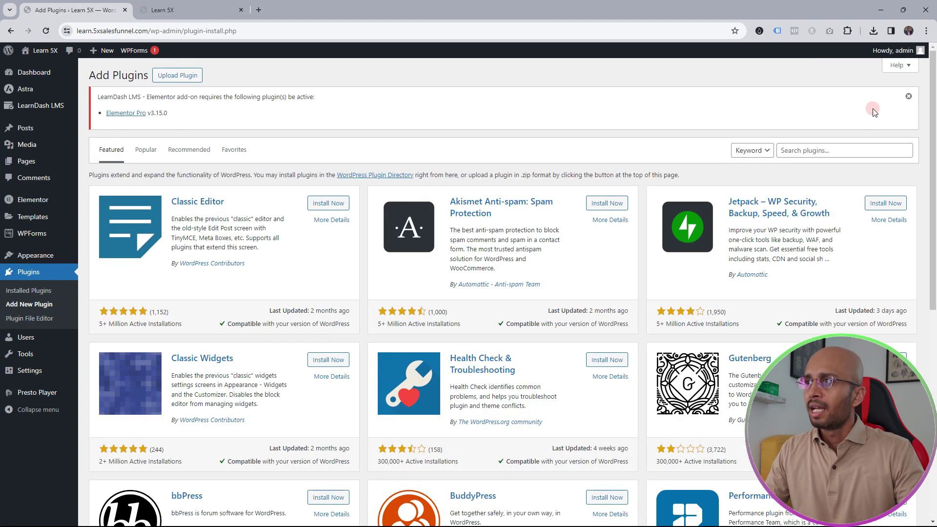
click(843, 151)
text(magic )
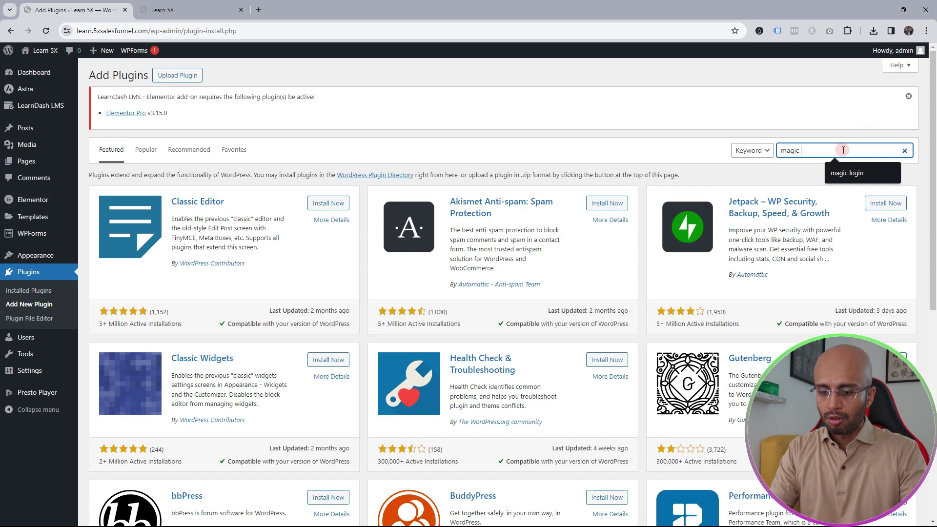
text(login)
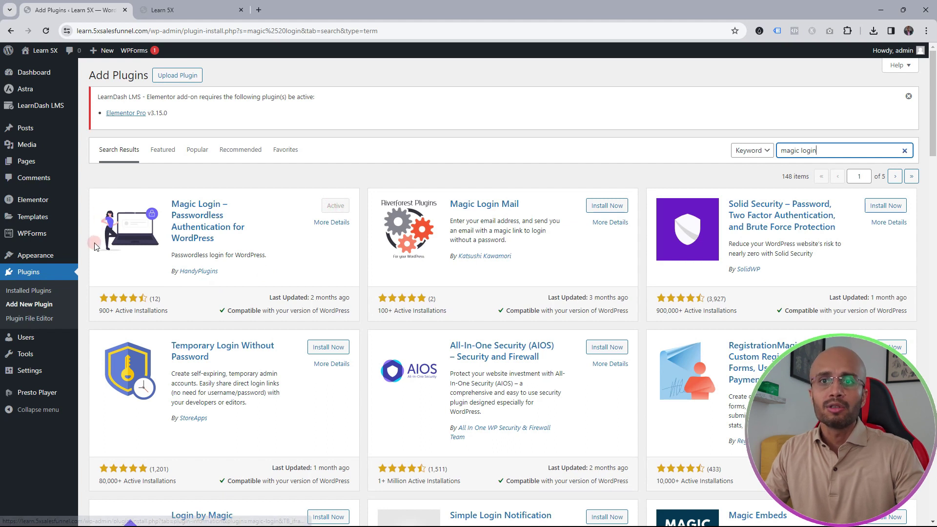
Open the Magic Login plugin's settings and copy the [magic_login_form] shortcode
mouse_move(43, 374)
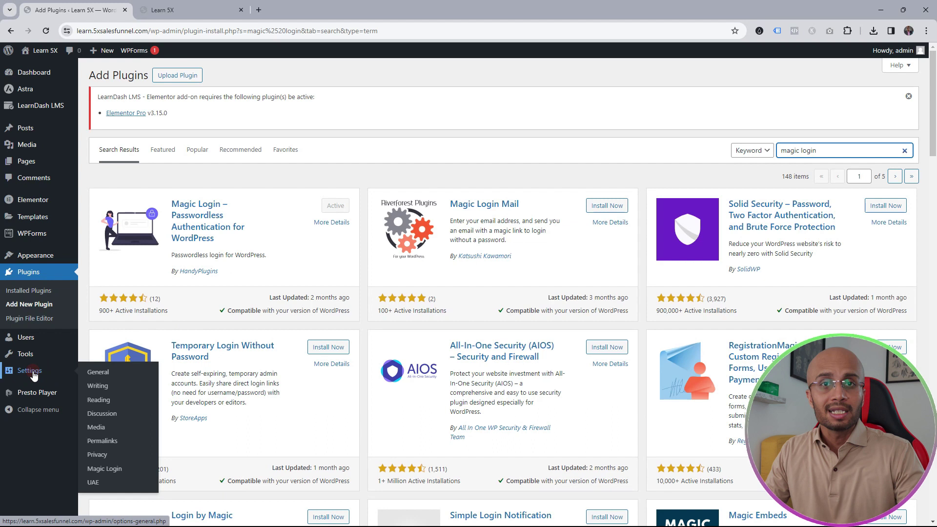
click(112, 471)
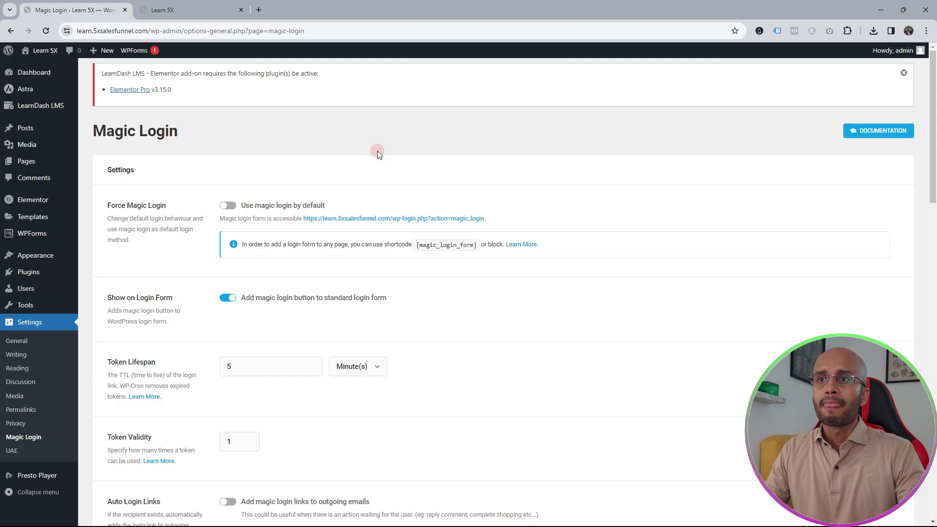
scroll(378, 152, down, 1)
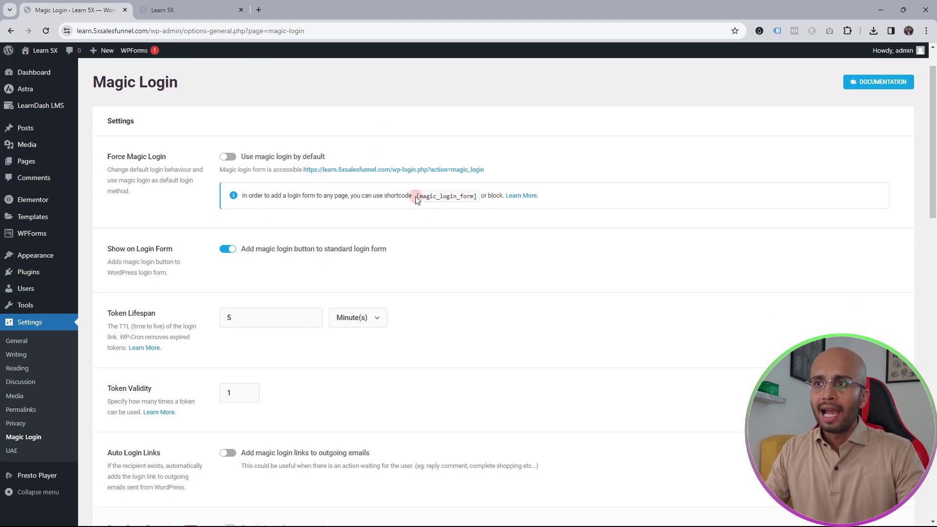
drag(417, 197, 479, 197)
key(ctrl+c)
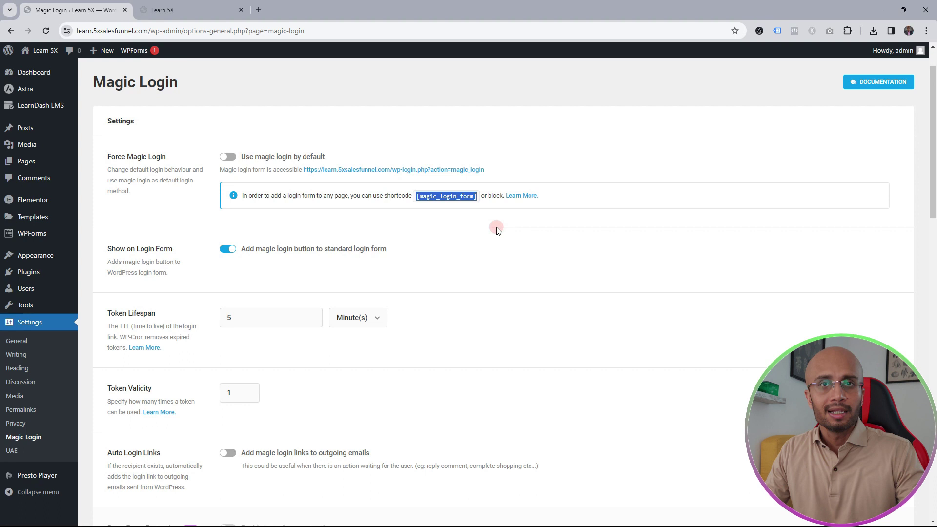
Enable using magic login by default and set the Token Validity to 2
scroll(497, 227, down, 1)
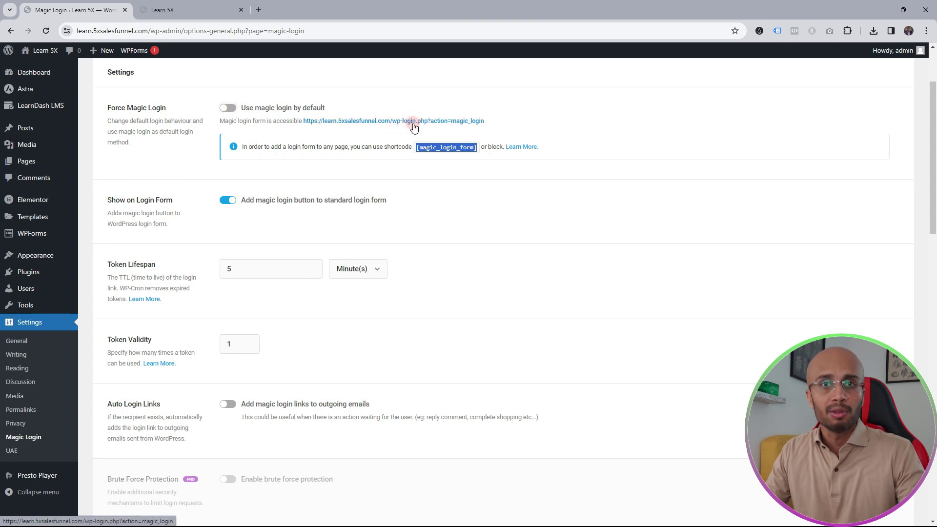
click(227, 108)
scroll(368, 200, down, 1)
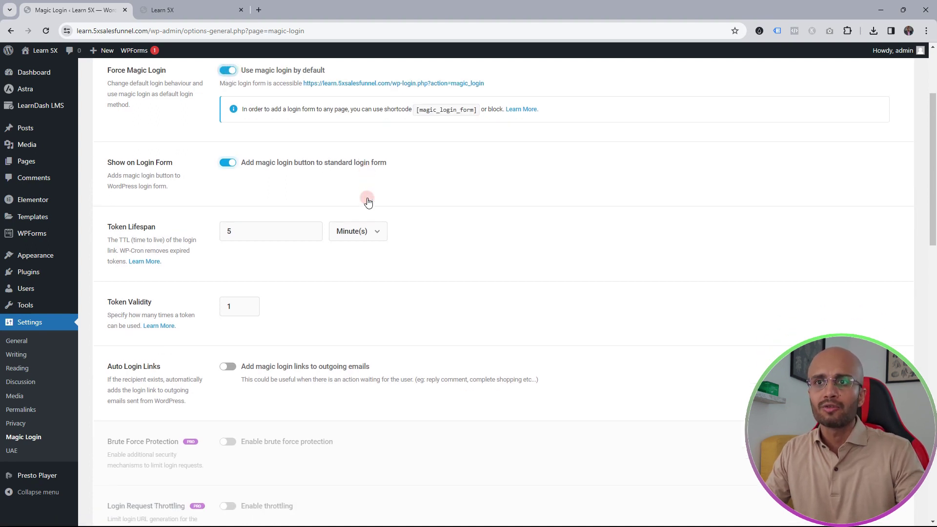
scroll(368, 201, down, 2)
scroll(130, 125, up, 1)
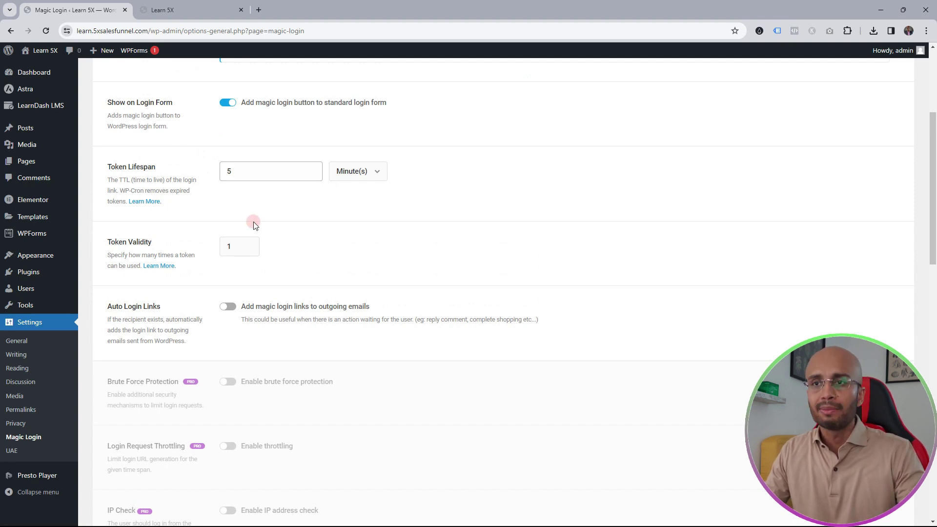
scroll(262, 243, down, 1)
scroll(263, 247, down, 2)
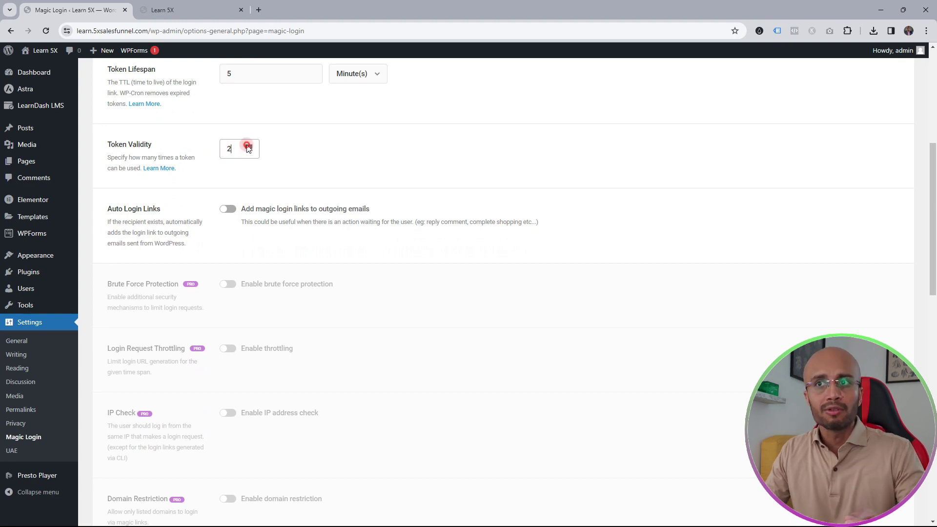
click(249, 147)
click(249, 151)
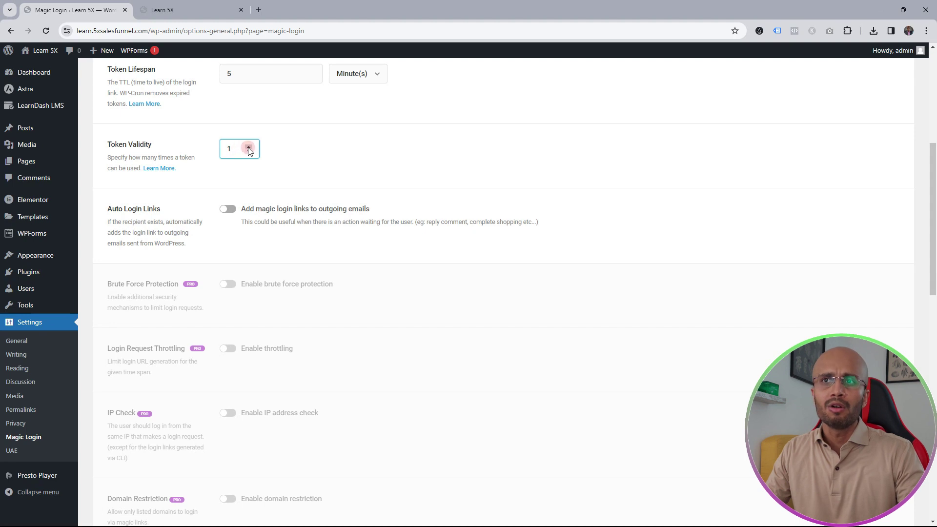
click(248, 146)
Enable AJAX for requesting magic login links and save the Magic Login settings
scroll(312, 168, down, 1)
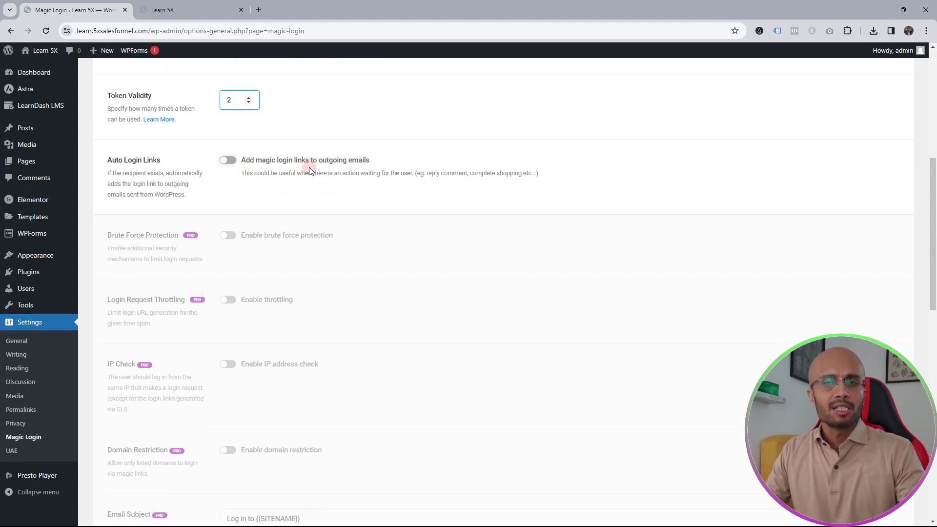
scroll(273, 168, down, 2)
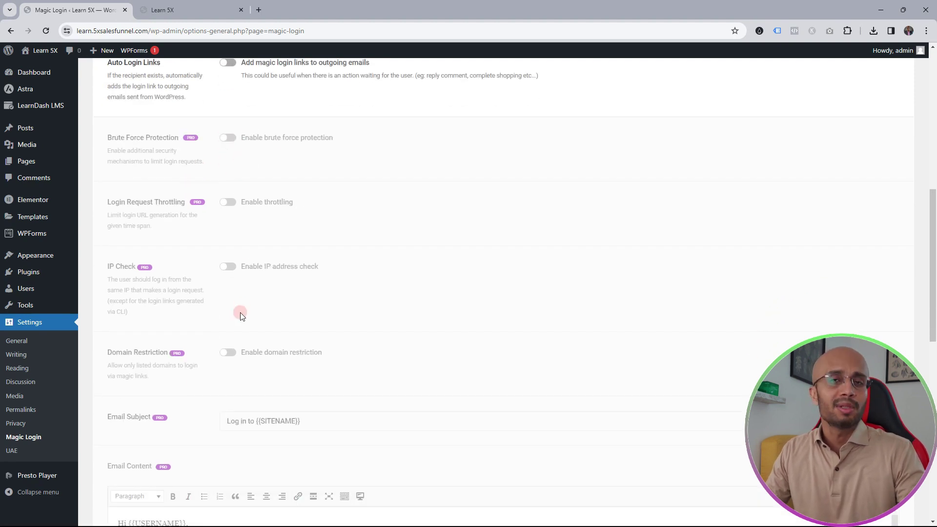
scroll(268, 346, down, 2)
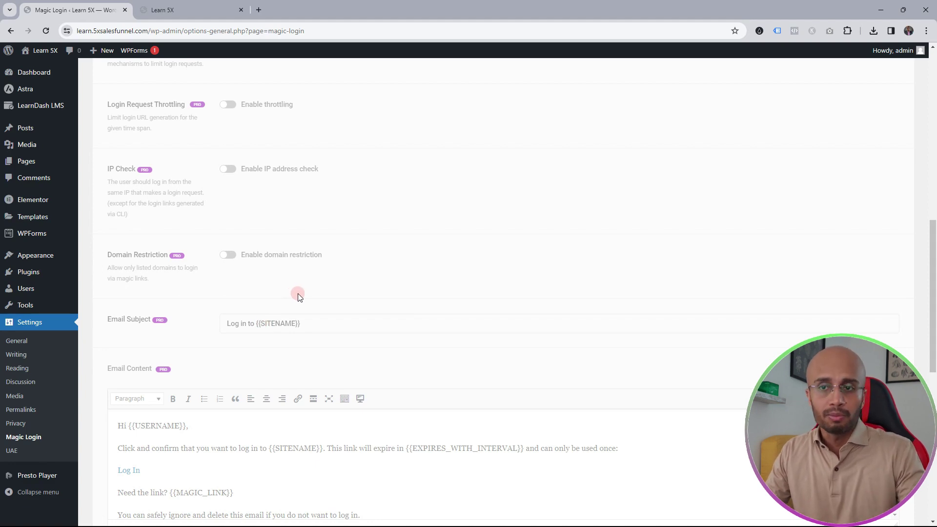
scroll(300, 296, down, 3)
scroll(300, 296, down, 3)
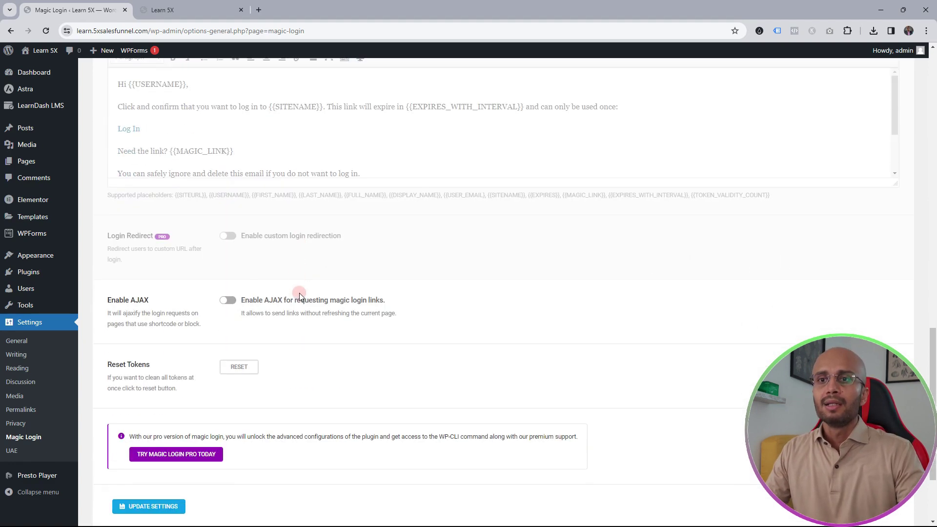
click(228, 301)
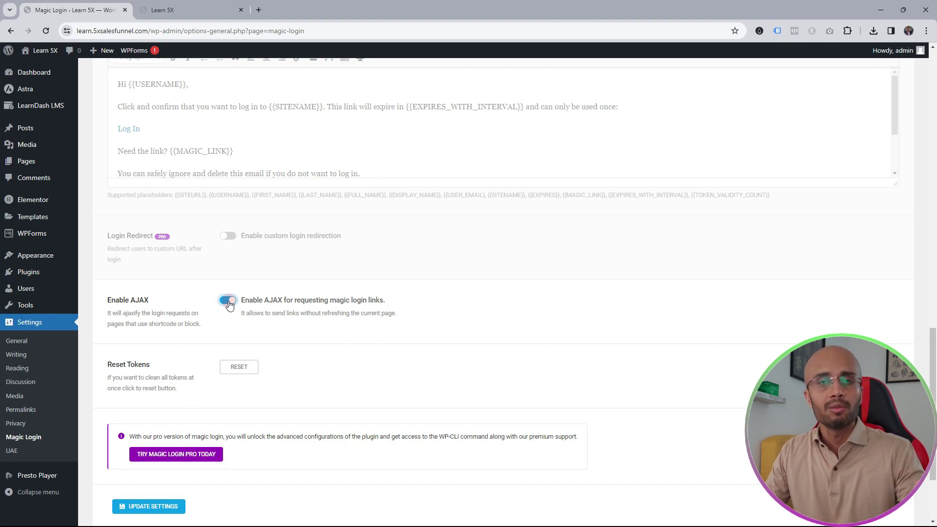
scroll(231, 302, down, 3)
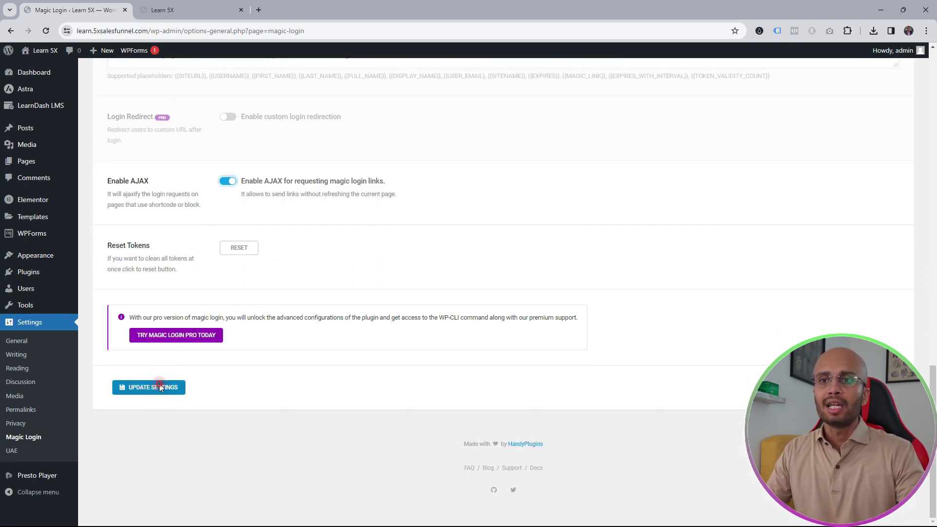
click(160, 387)
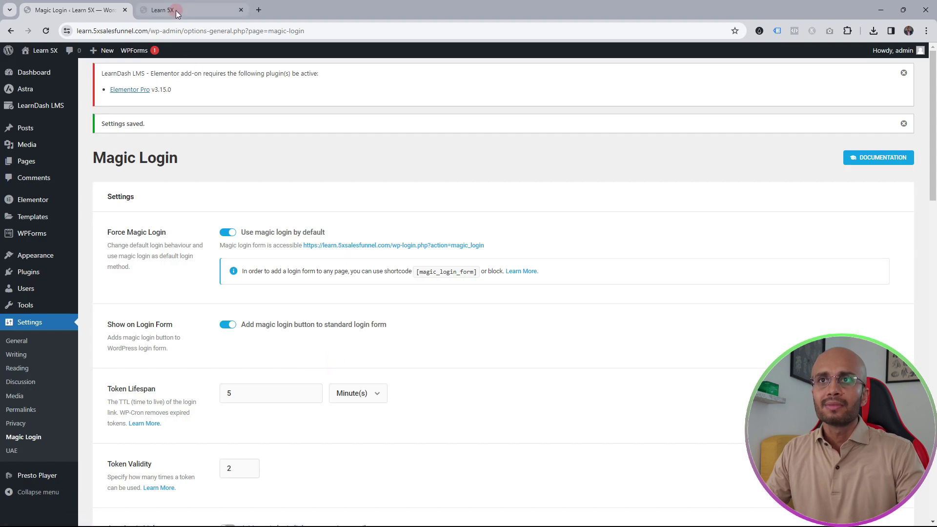
Open the saved template Login Popup for editing with Elementor in a separate tab
click(175, 11)
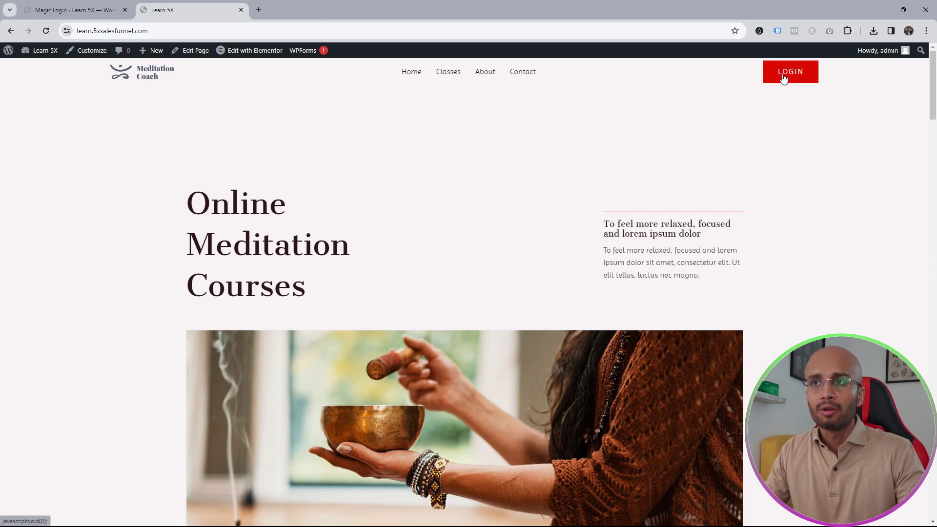
click(97, 9)
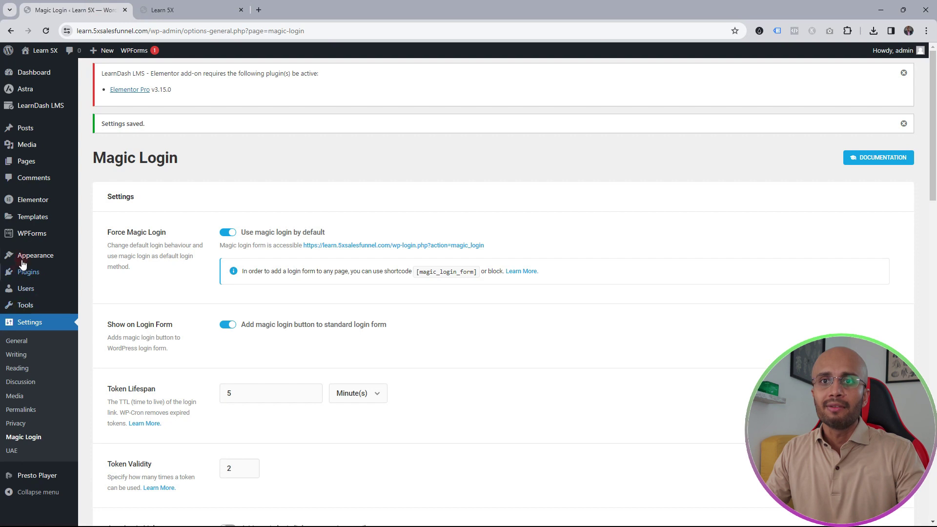
mouse_move(35, 205)
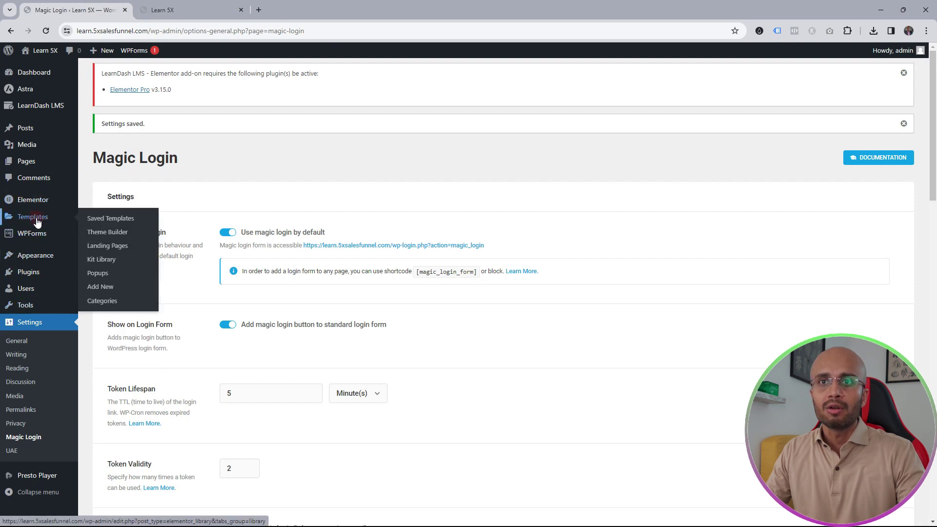
middle_click(37, 222)
click(202, 11)
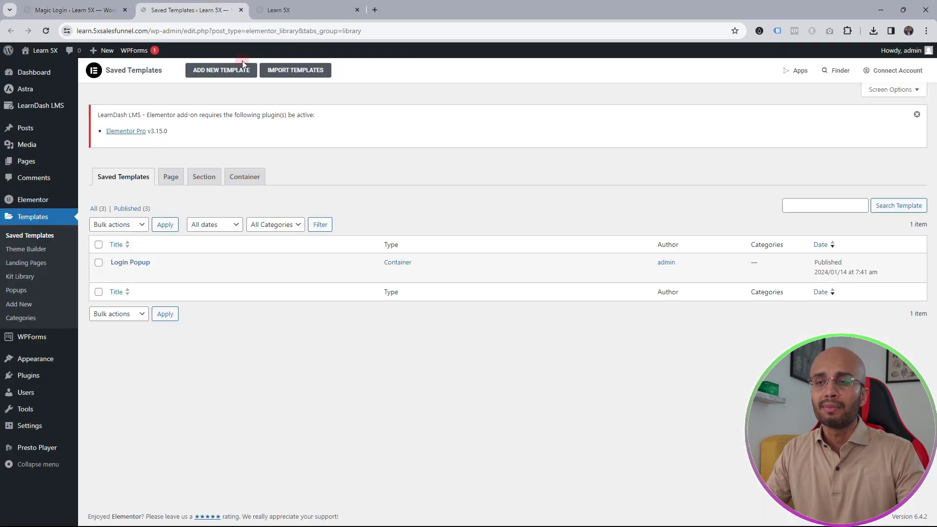
mouse_move(114, 275)
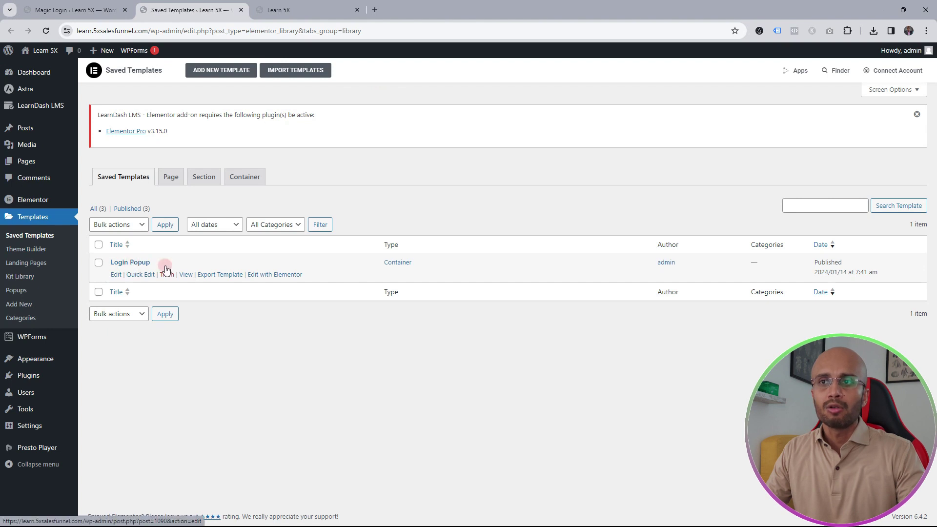
middle_click(279, 274)
click(317, 9)
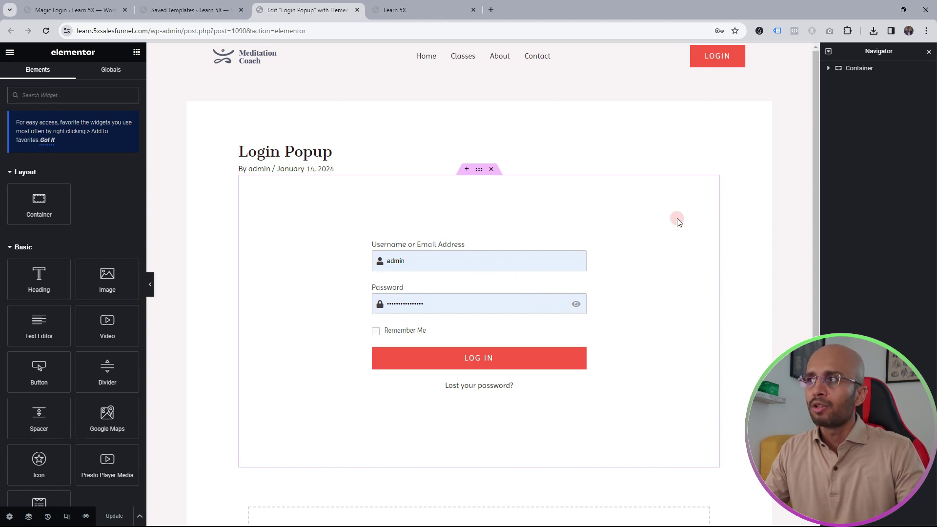
Add a Shortcode widget containing [magic_login_form] above the login form in the popup and update the template
click(59, 99)
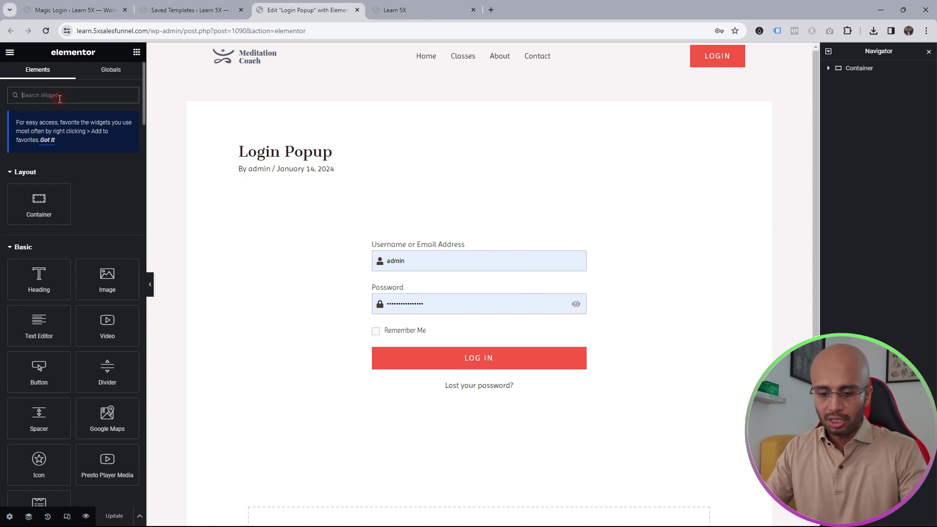
text(shortcode)
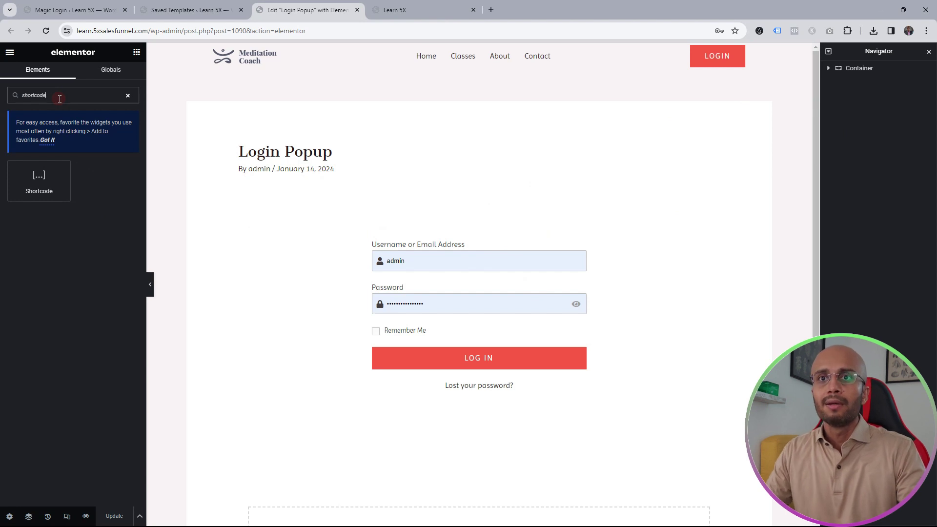
drag(39, 180, 498, 249)
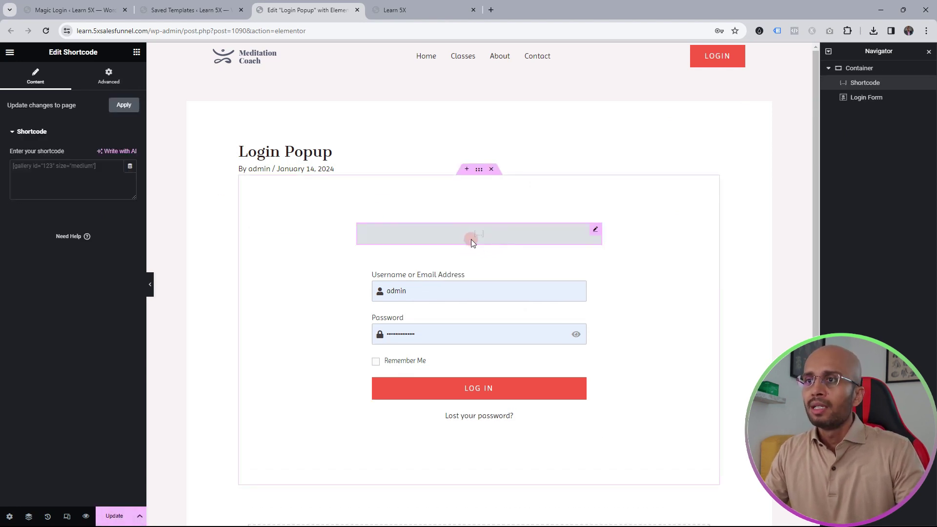
click(84, 171)
key(ctrl+v)
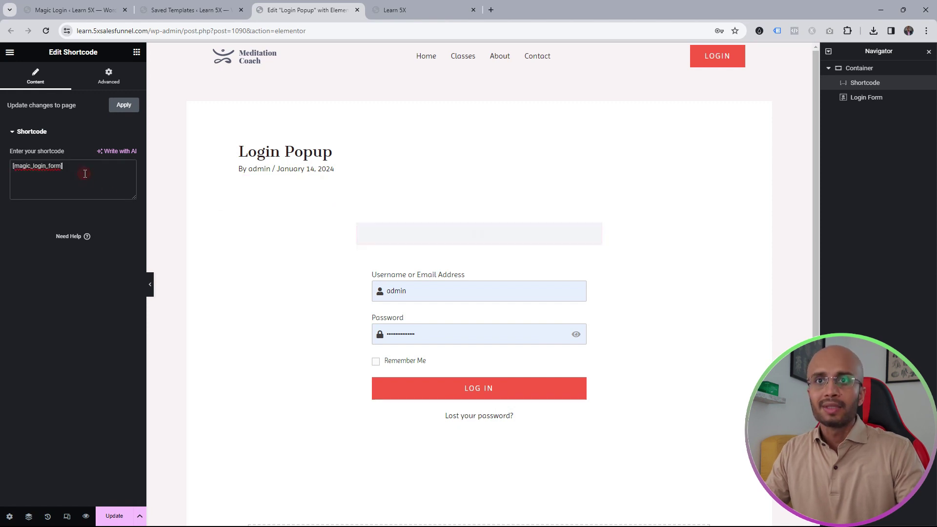
click(114, 515)
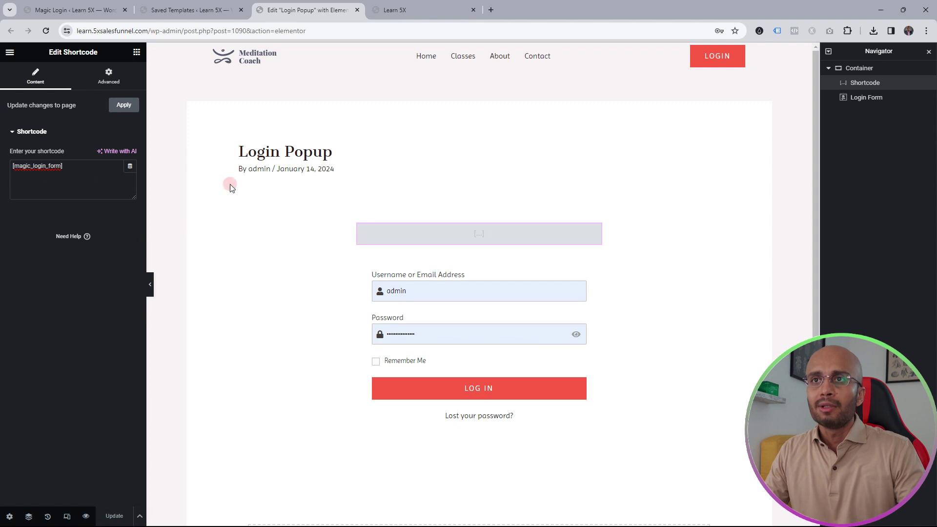
Switch to the incognito window, reload the homepage, and check the magic login form in its login popup
key(alt+Tab)
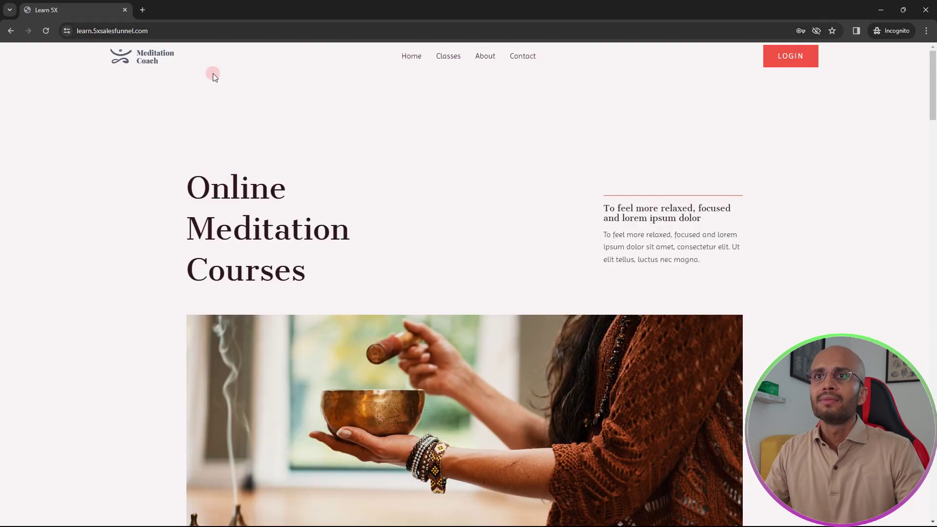
click(47, 31)
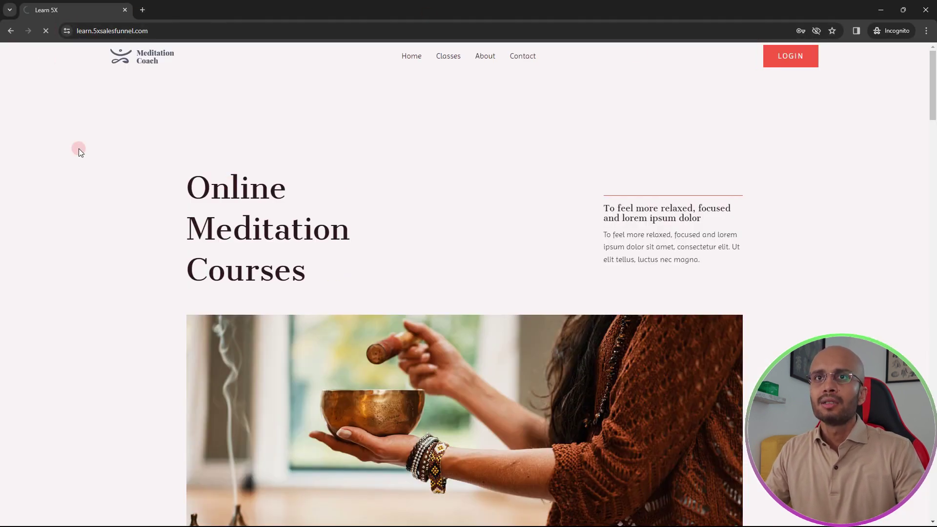
click(792, 61)
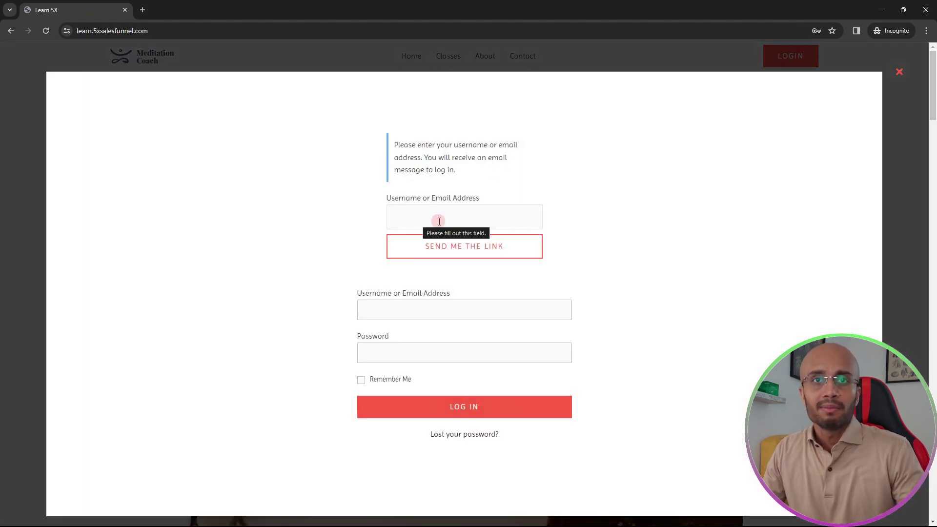
click(413, 215)
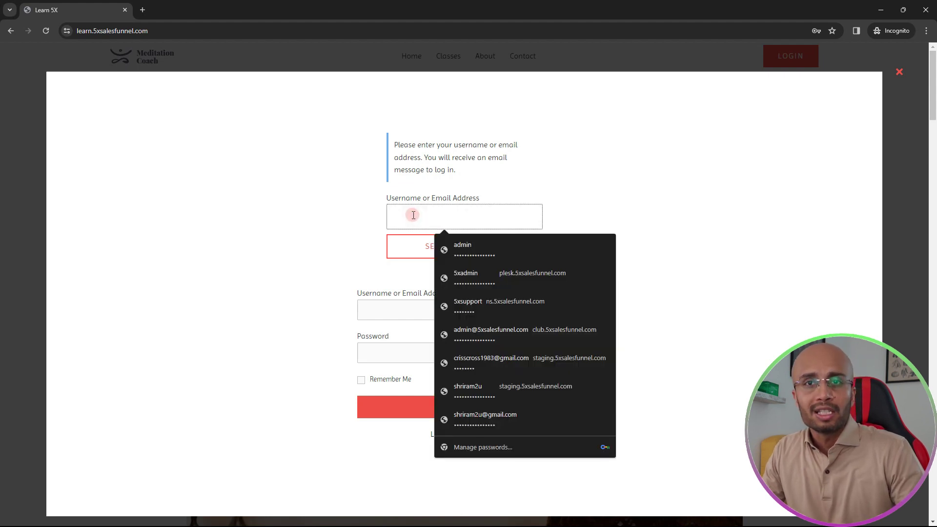
key(Escape)
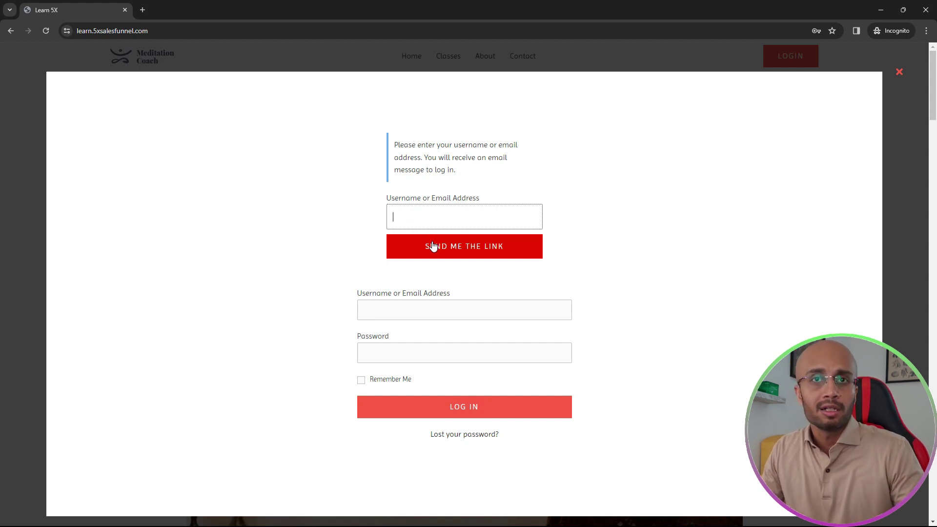
click(900, 72)
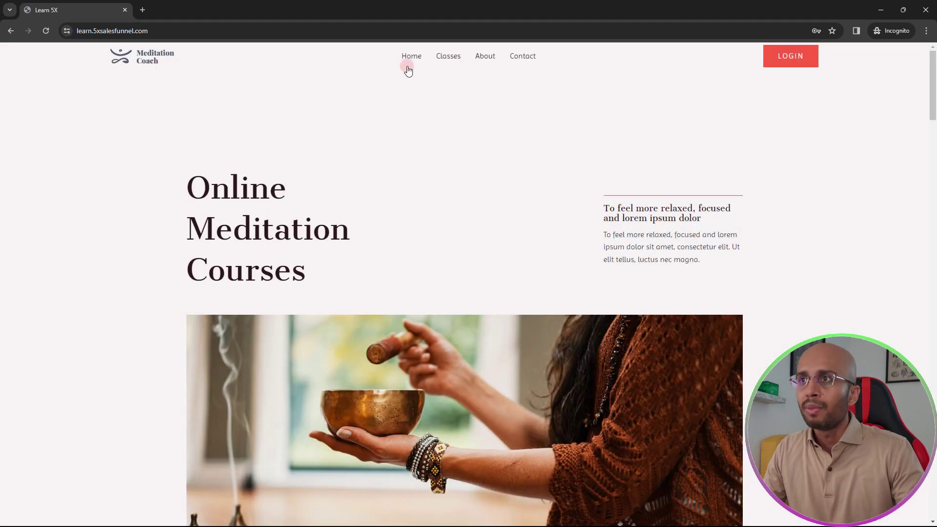
Go to the site's About page and check the magic login form in the login popup there
click(487, 58)
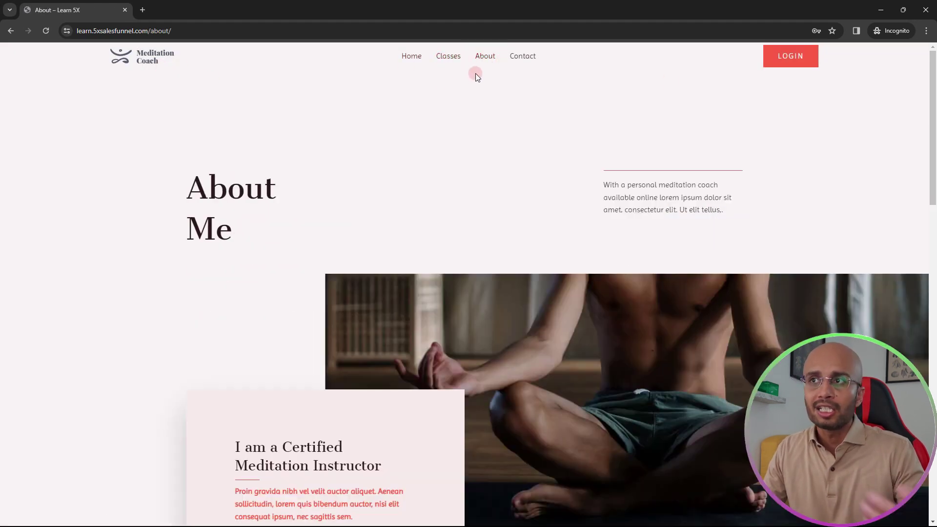
click(791, 63)
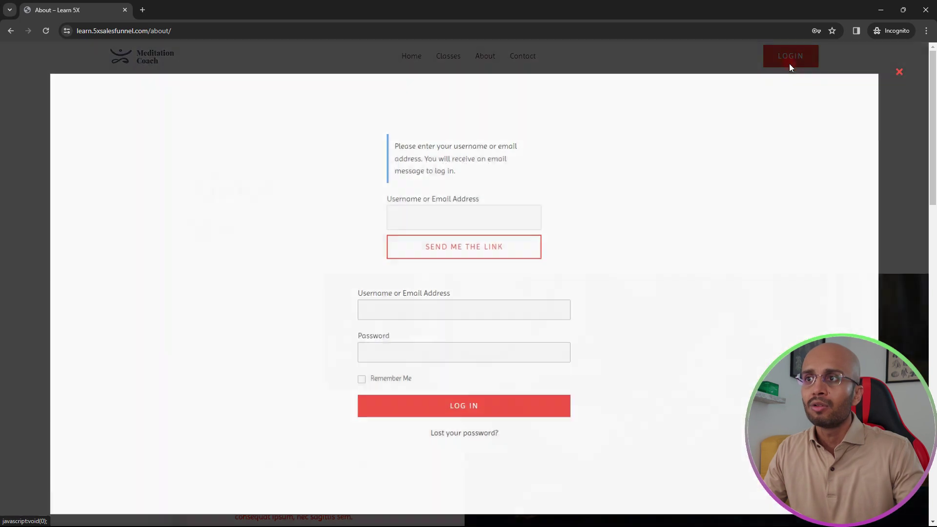
click(487, 214)
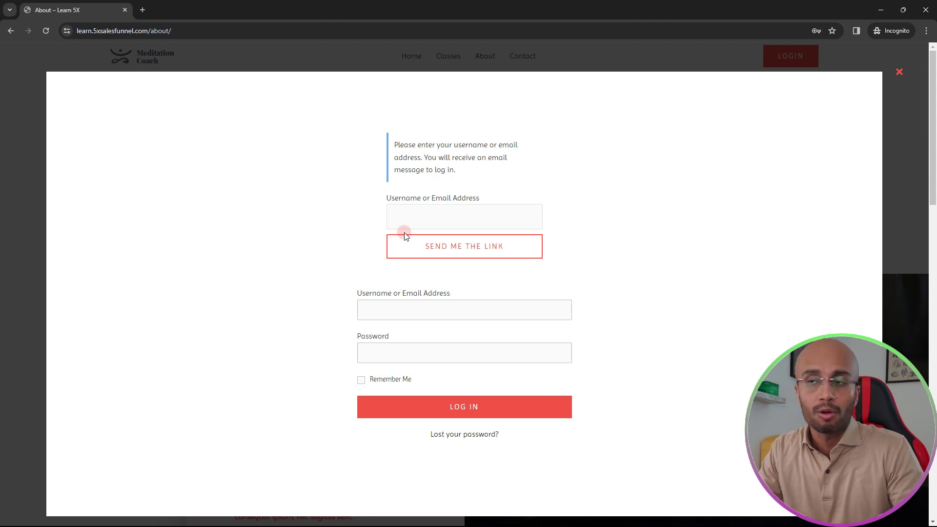
click(632, 236)
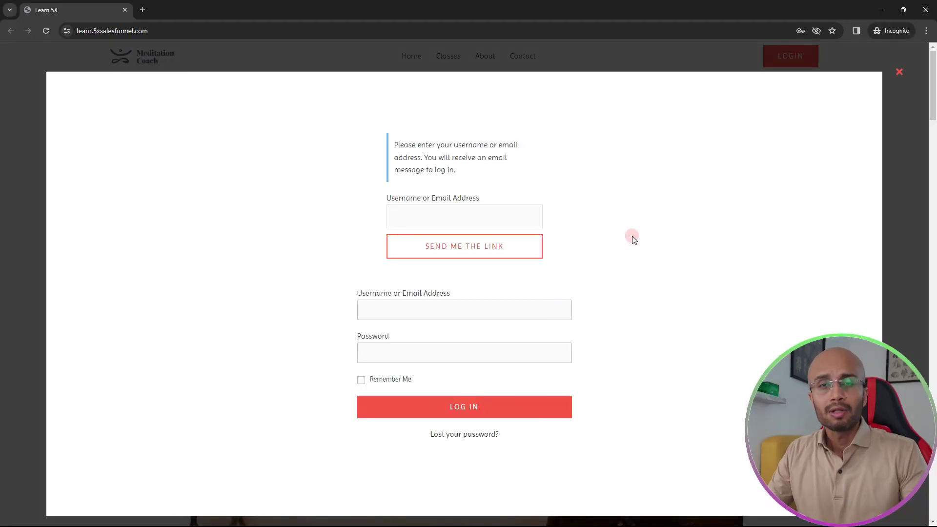
Request a magic login link for the test account's e-mail address and log in through the link received in Gmail
click(486, 227)
text(cc)
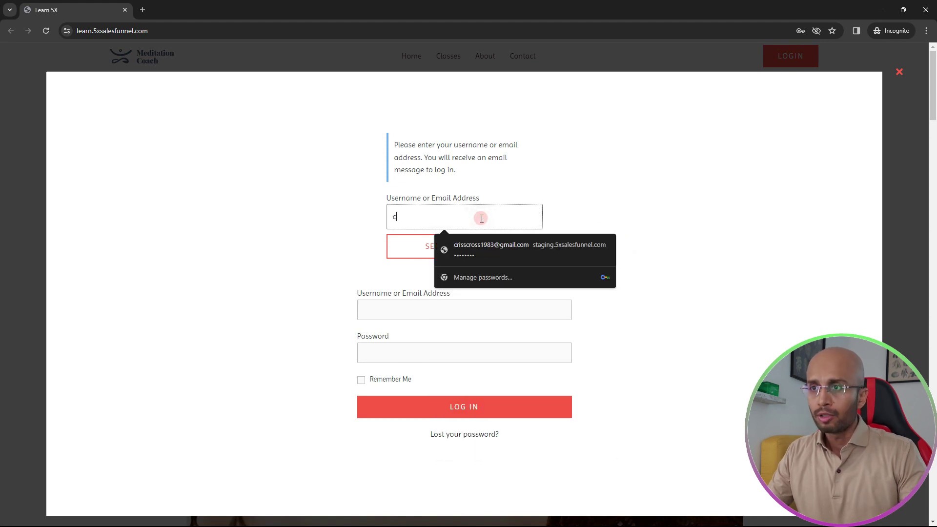
click(461, 248)
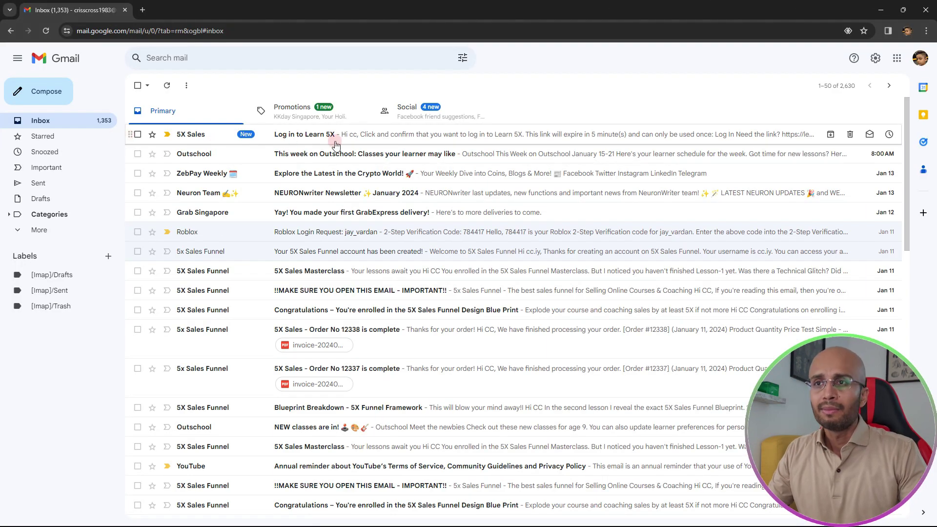
click(342, 135)
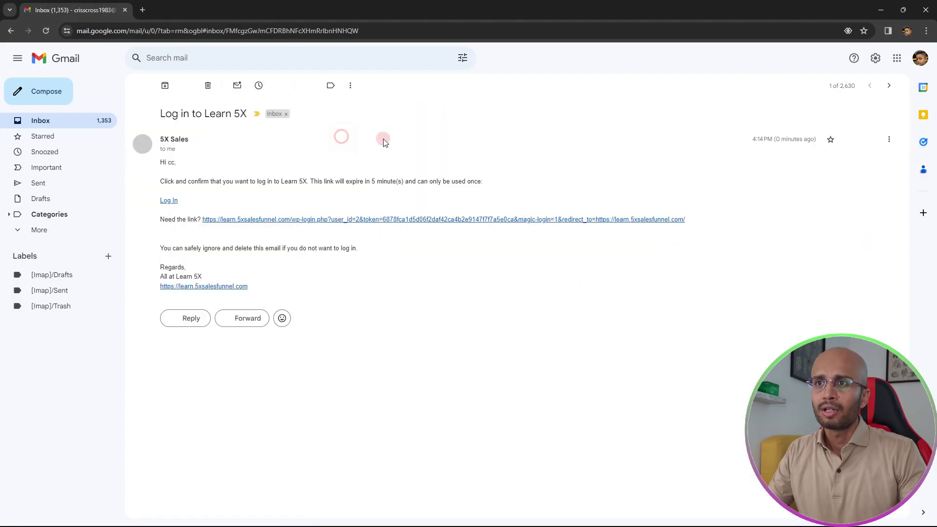
click(257, 219)
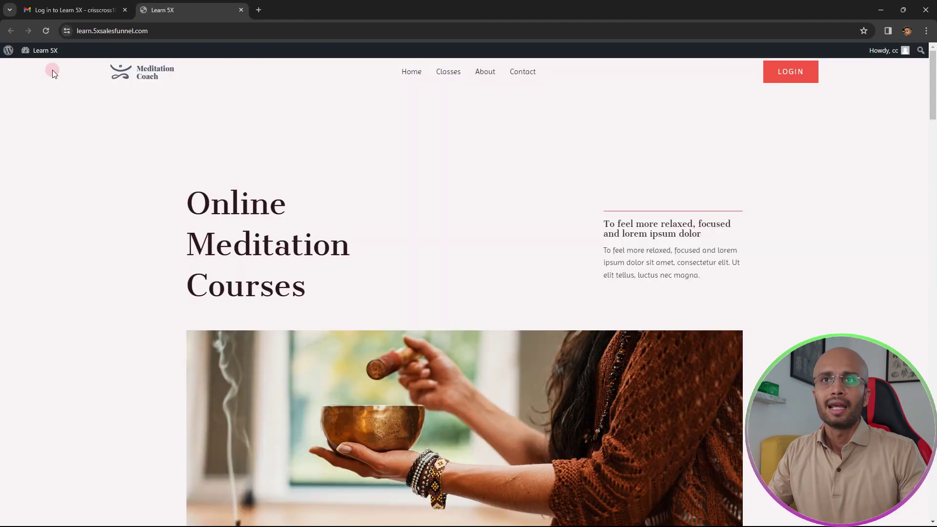
Open the Learn 5X dashboard and dismiss the LearnDash LMS - Elementor add-on notice
mouse_move(37, 53)
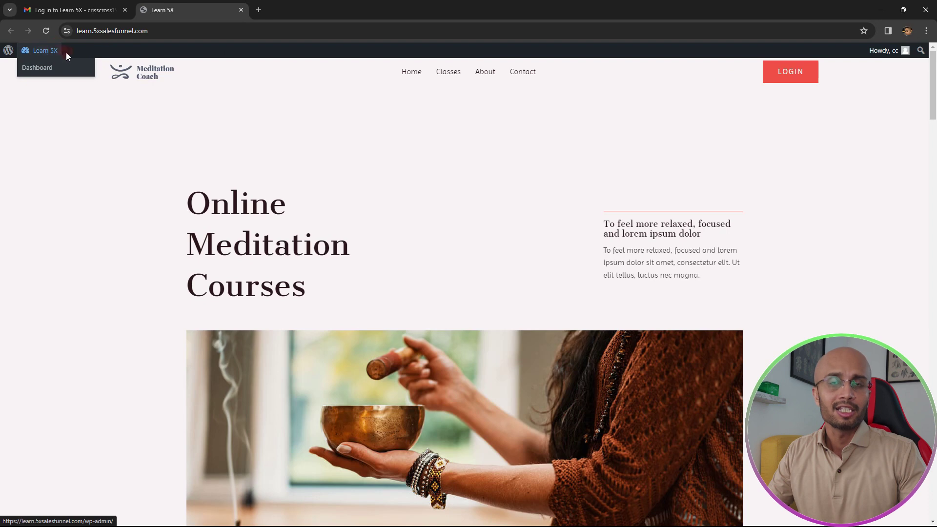
click(36, 67)
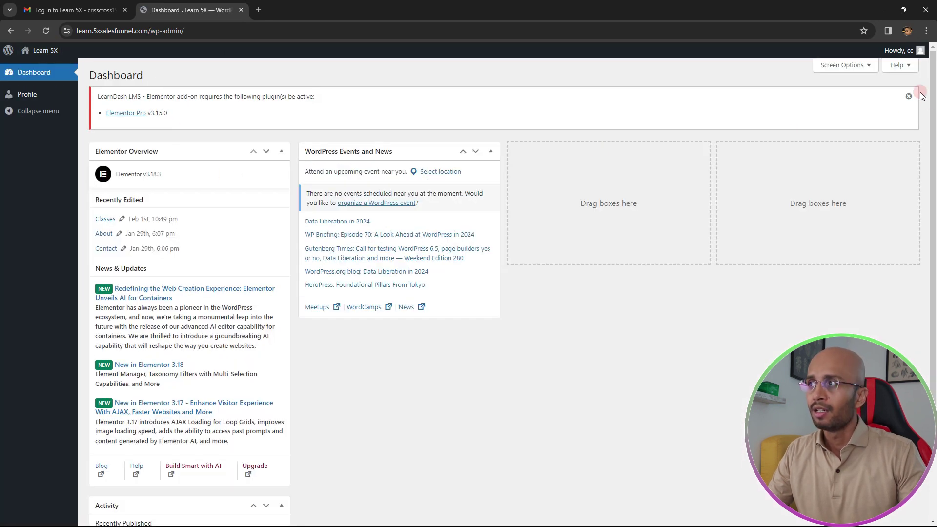
click(908, 97)
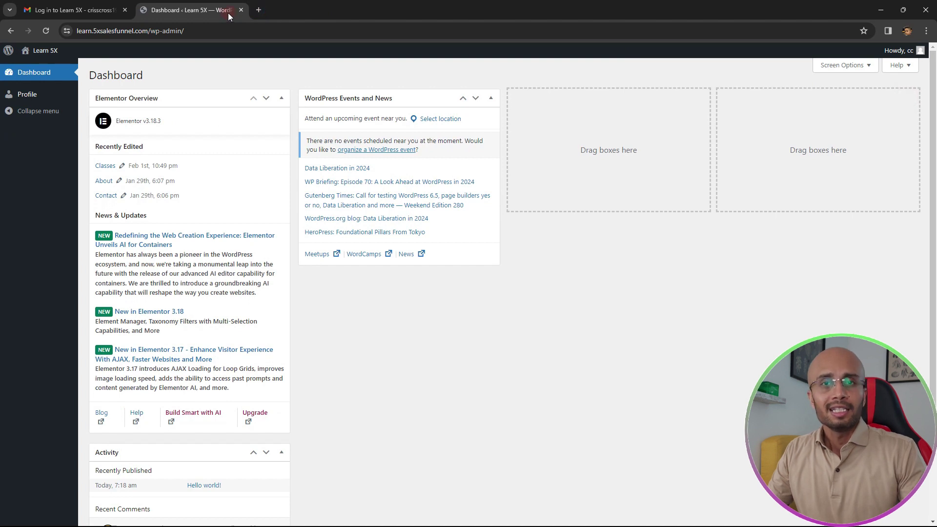